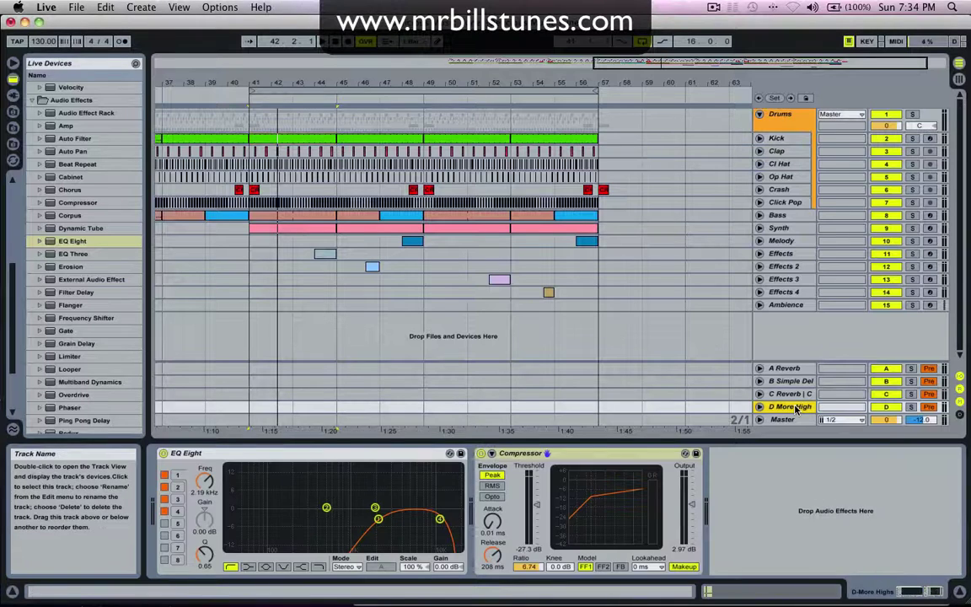
Delete the D More Highs return track
{"action": "key", "text": "Delete"}
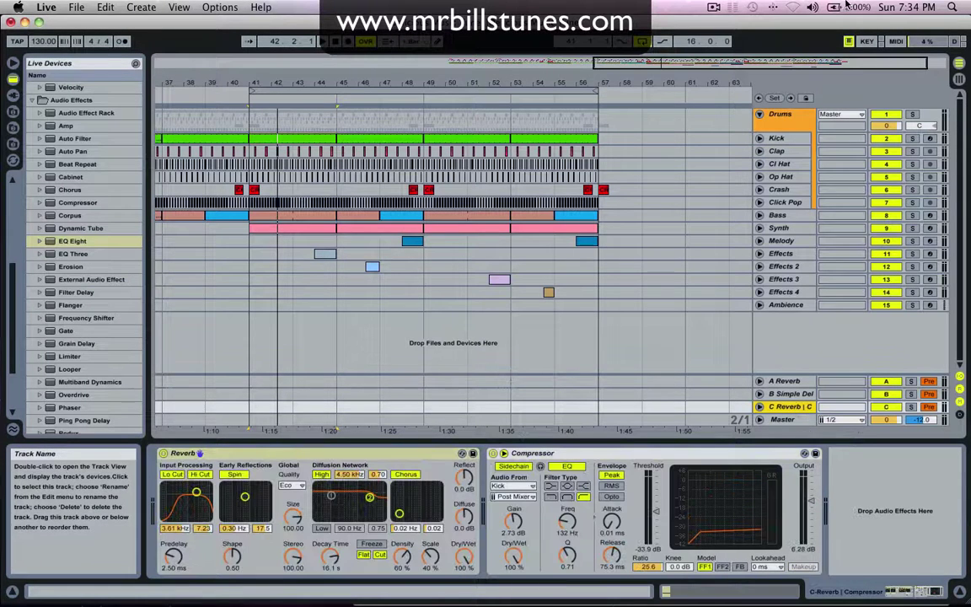
Unfold the Kick track, play the arrangement from its bar 41 clip, and look through its device chain
{"action": "left_click", "coordinate": [790, 140]}
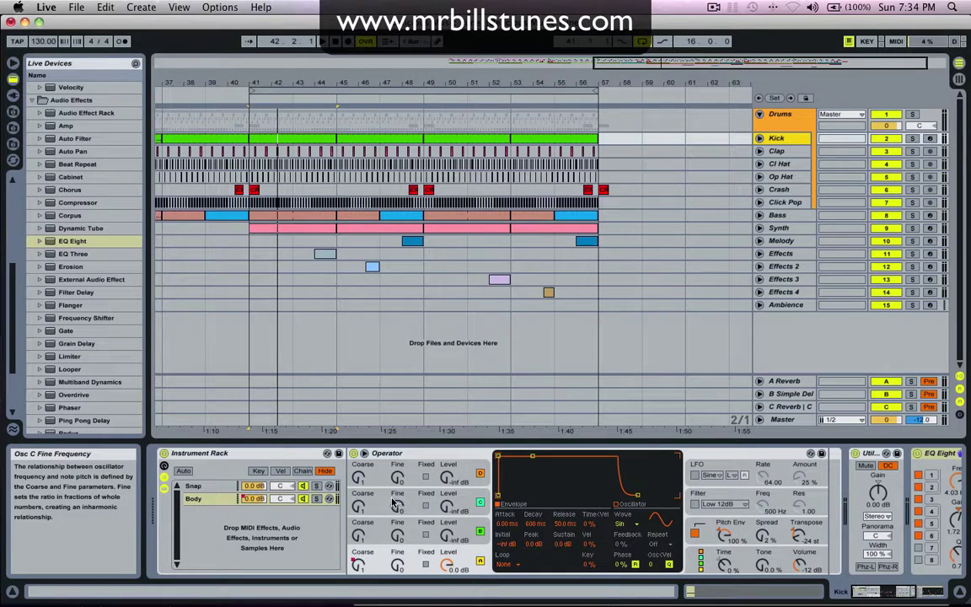
{"action": "left_click", "coordinate": [759, 139]}
{"action": "left_click", "coordinate": [329, 145]}
{"action": "key", "text": "space"}
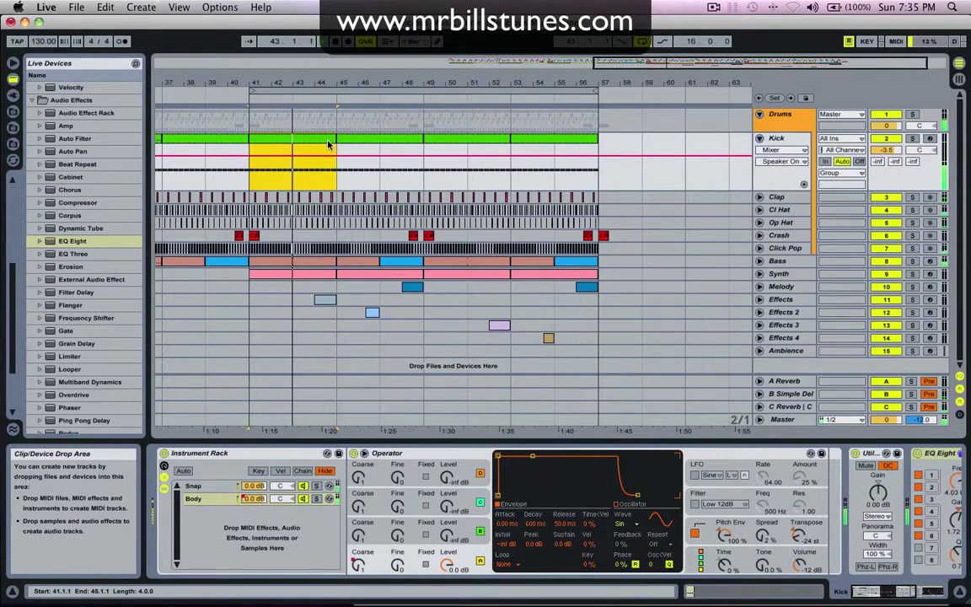
{"action": "scroll", "coordinate": [419, 543], "scroll_direction": "right", "scroll_amount": 4}
{"action": "scroll", "coordinate": [419, 543], "scroll_direction": "left", "scroll_amount": 6}
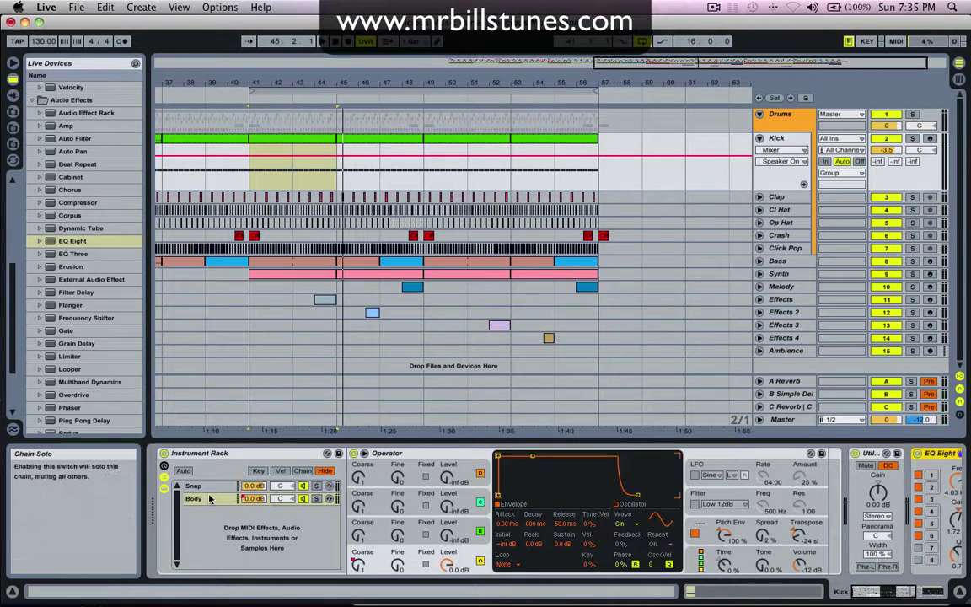
Audition the Snap chain in the Kick's Instrument Rack and solo the Kick track
{"action": "left_click", "coordinate": [283, 488]}
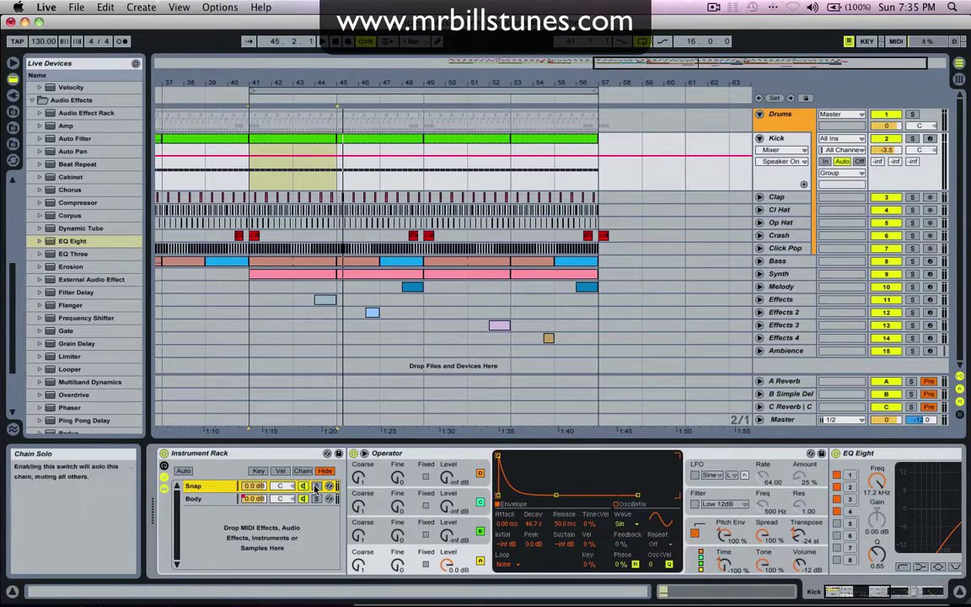
{"action": "left_click", "coordinate": [316, 487]}
{"action": "left_click", "coordinate": [912, 139]}
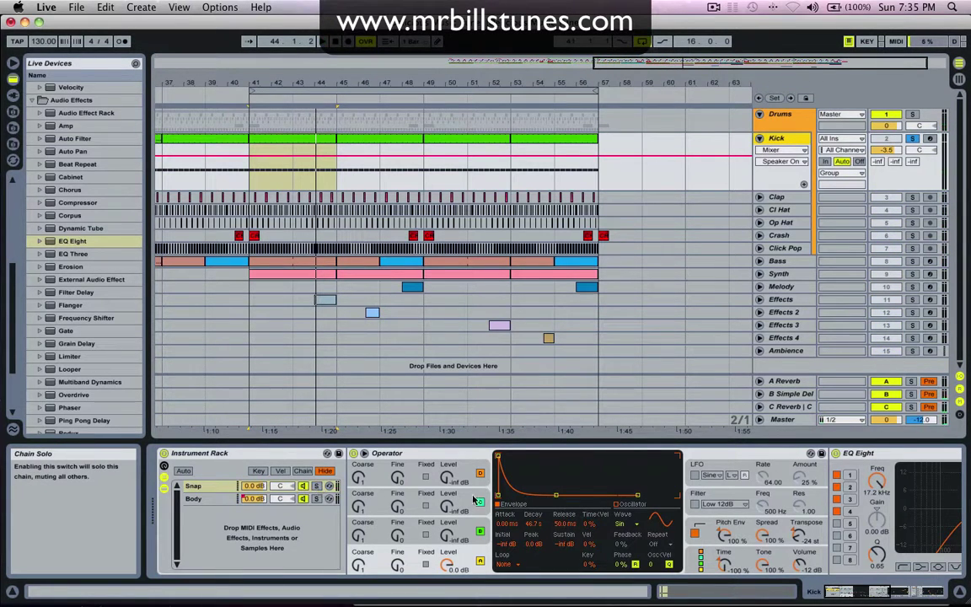
{"action": "left_click", "coordinate": [288, 490]}
{"action": "scroll", "coordinate": [288, 492], "scroll_direction": "left", "scroll_amount": 3}
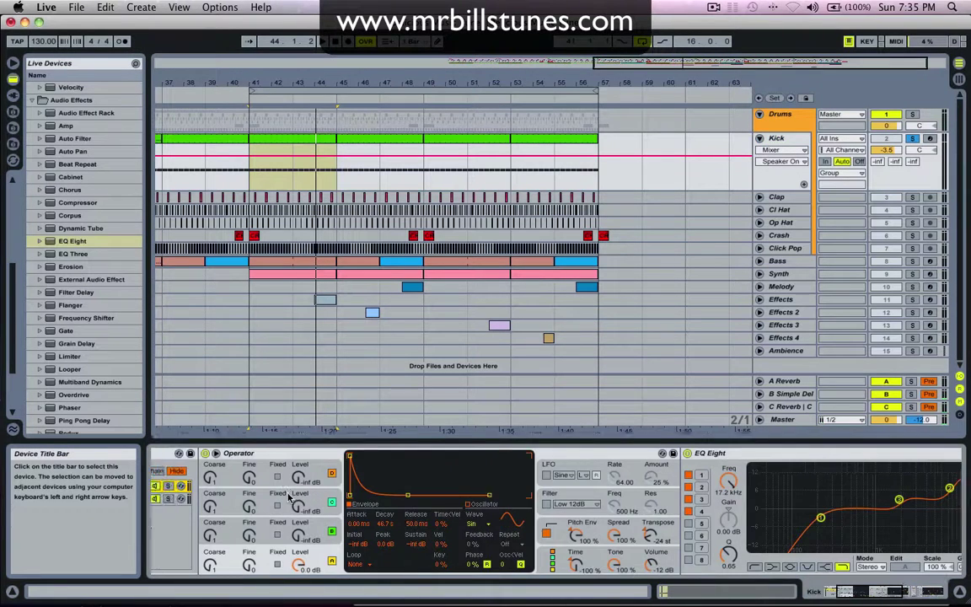
Insert a new return track below C Reverb and switch its sends from Post to Pre
{"action": "left_click", "coordinate": [760, 138]}
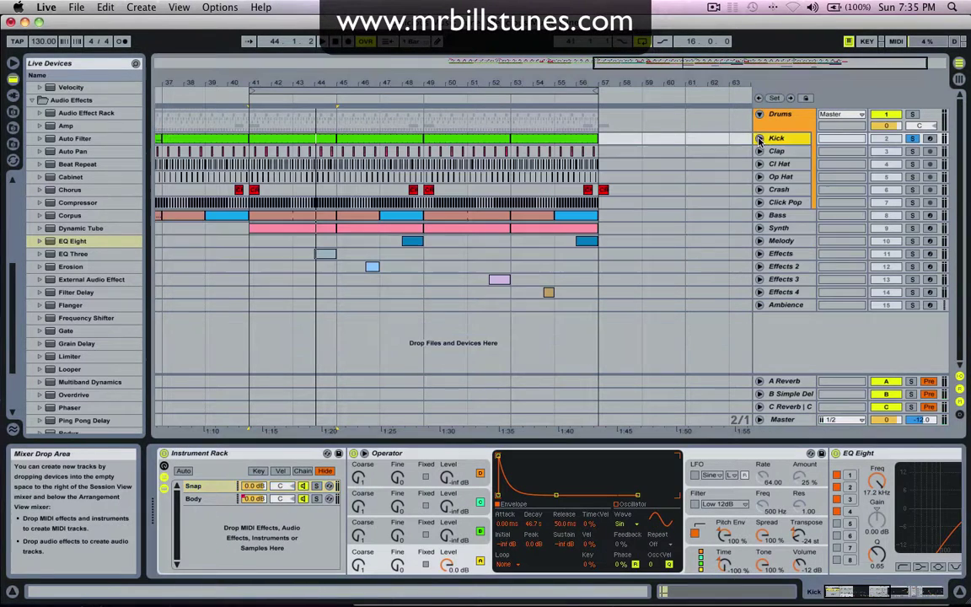
{"action": "left_click", "coordinate": [790, 407]}
{"action": "right_click", "coordinate": [789, 406]}
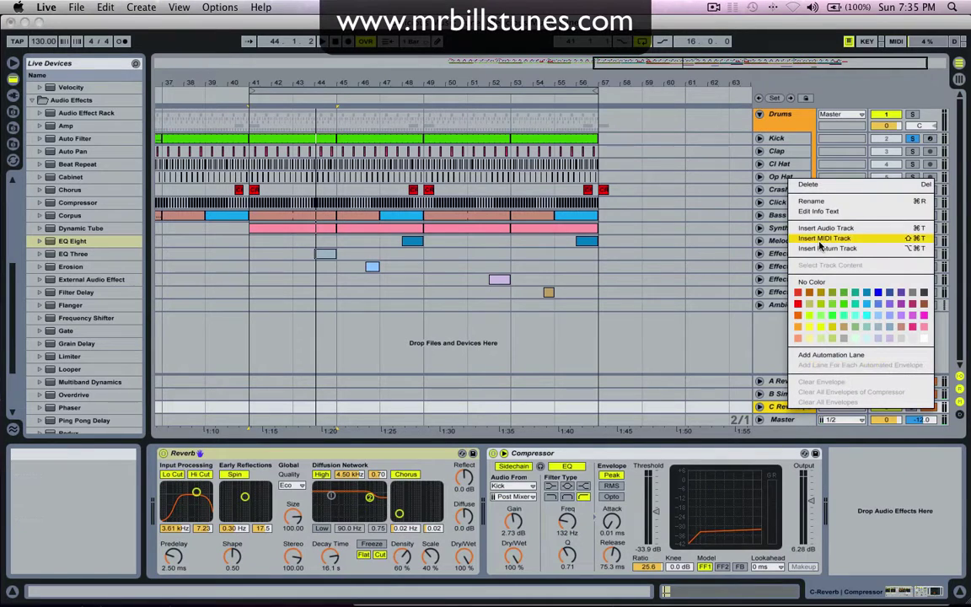
{"action": "left_click", "coordinate": [819, 249]}
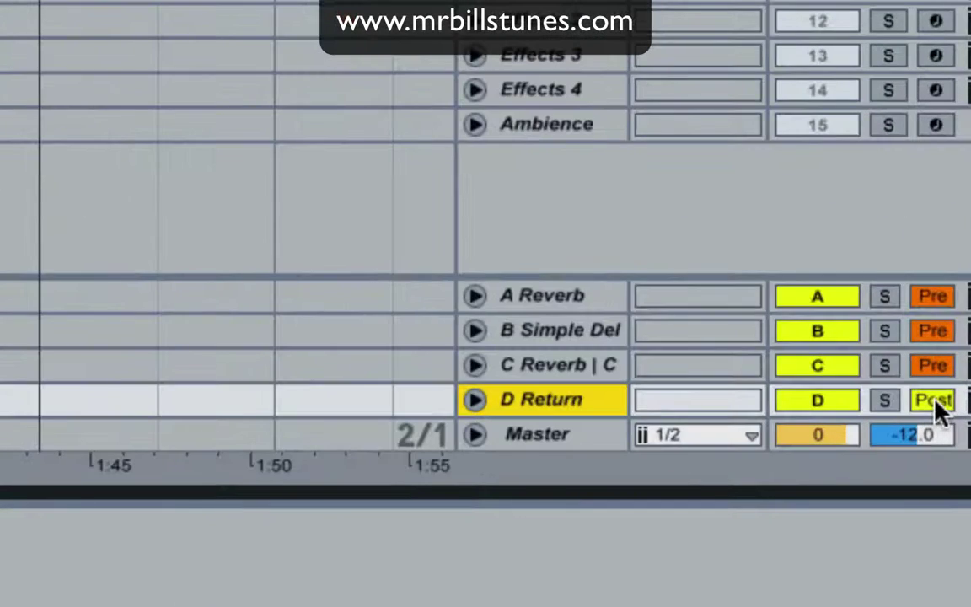
{"action": "left_click", "coordinate": [935, 401]}
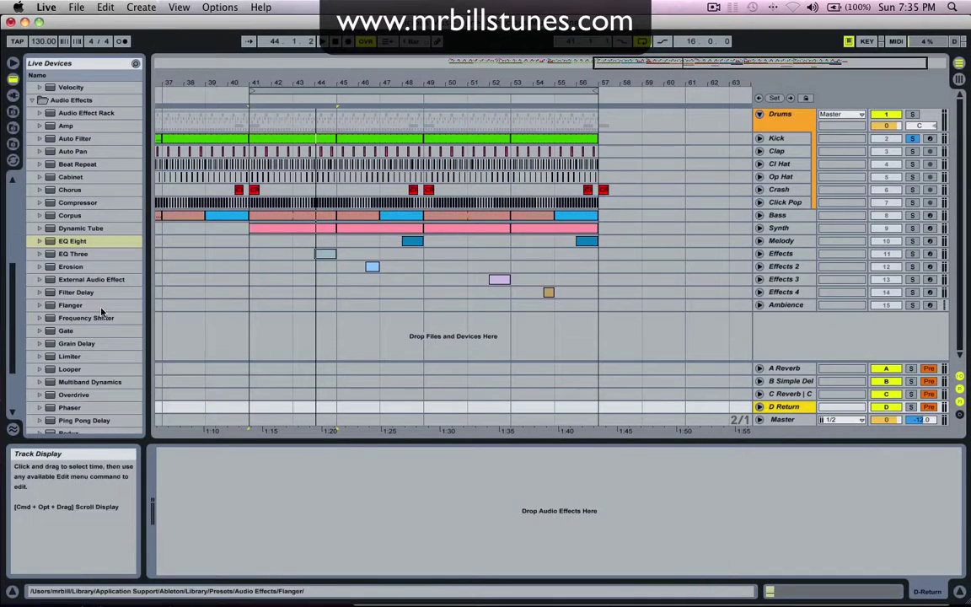
Add an EQ Eight to return D with a 2.86 kHz low cut on band 1 and a high cut, followed by a Compressor
{"action": "left_click_drag", "start_coordinate": [68, 242], "coordinate": [210, 499]}
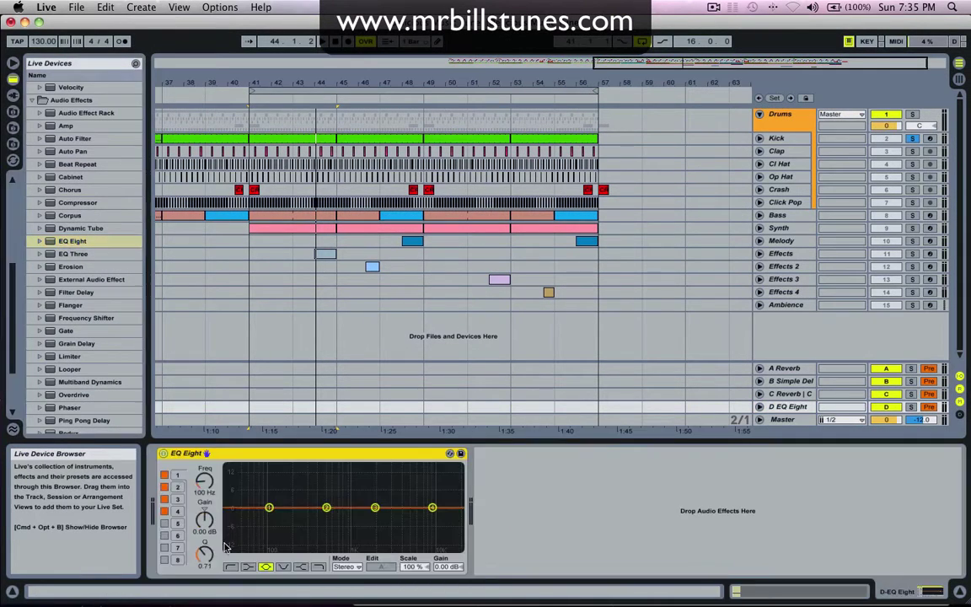
{"action": "left_click", "coordinate": [230, 566]}
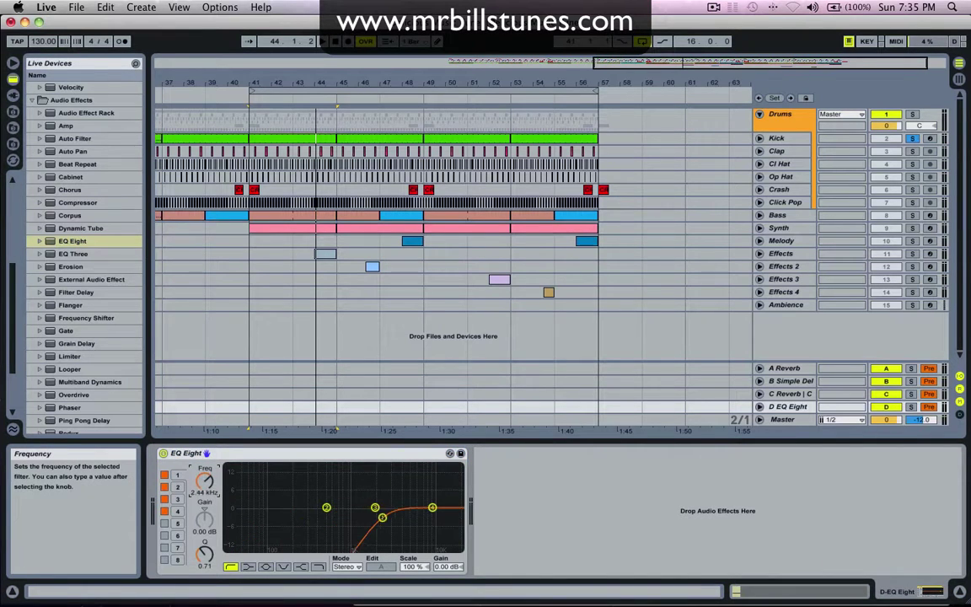
{"action": "left_click", "coordinate": [319, 566]}
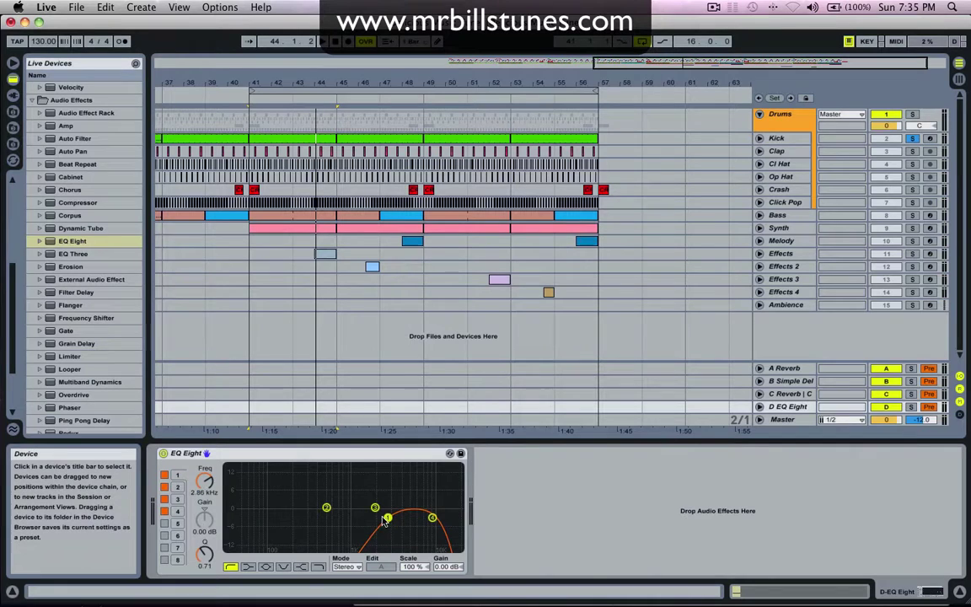
{"action": "left_click_drag", "start_coordinate": [74, 202], "coordinate": [487, 475]}
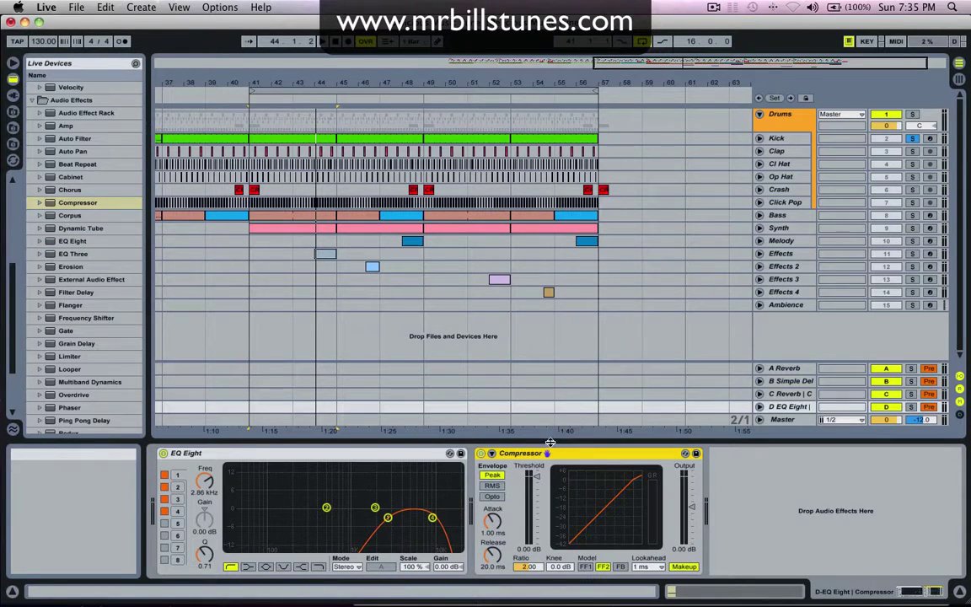
Set the Kick track's send to return D to 0 dB
{"action": "left_click", "coordinate": [318, 143]}
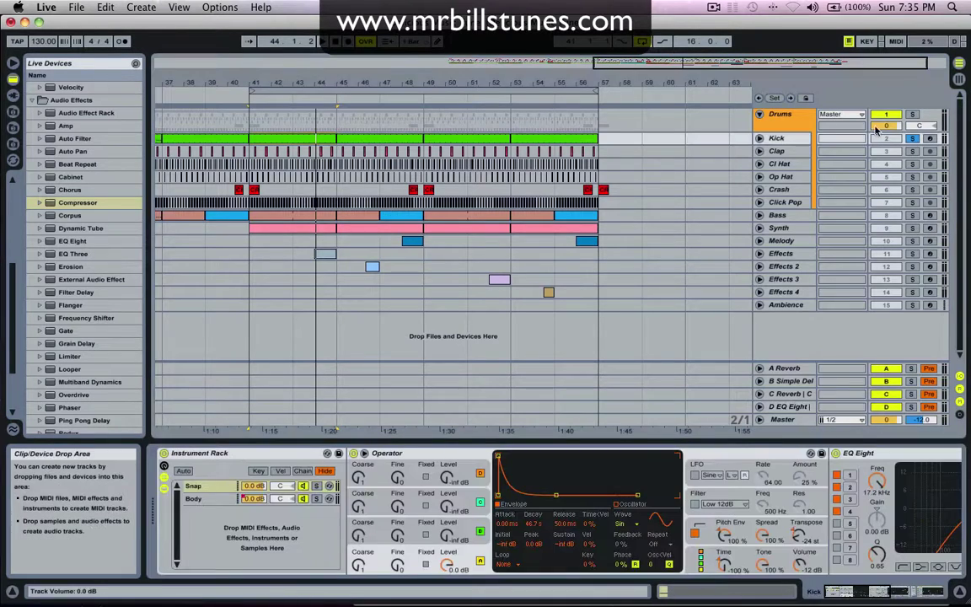
{"action": "left_click", "coordinate": [759, 138]}
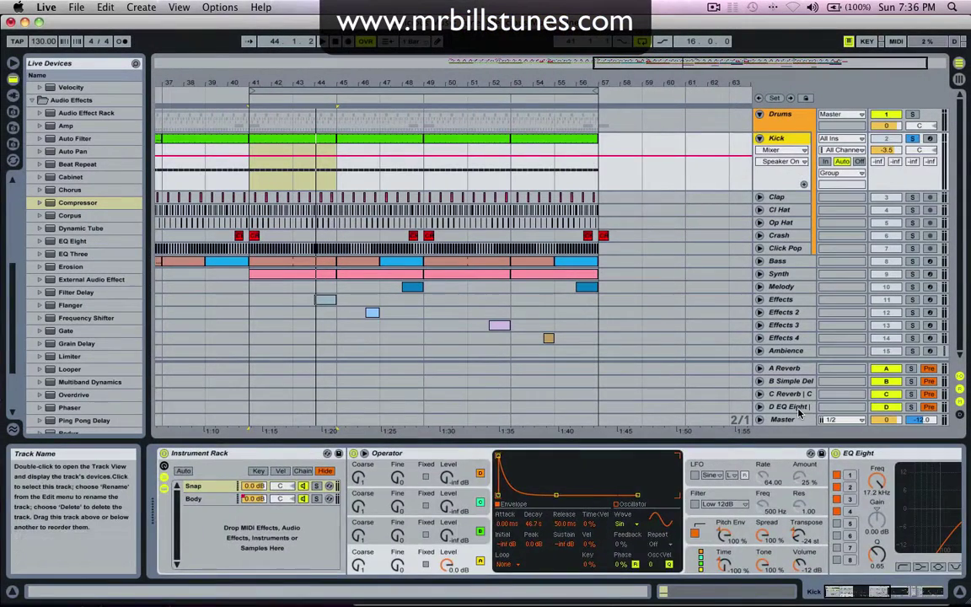
{"action": "left_click", "coordinate": [797, 407]}
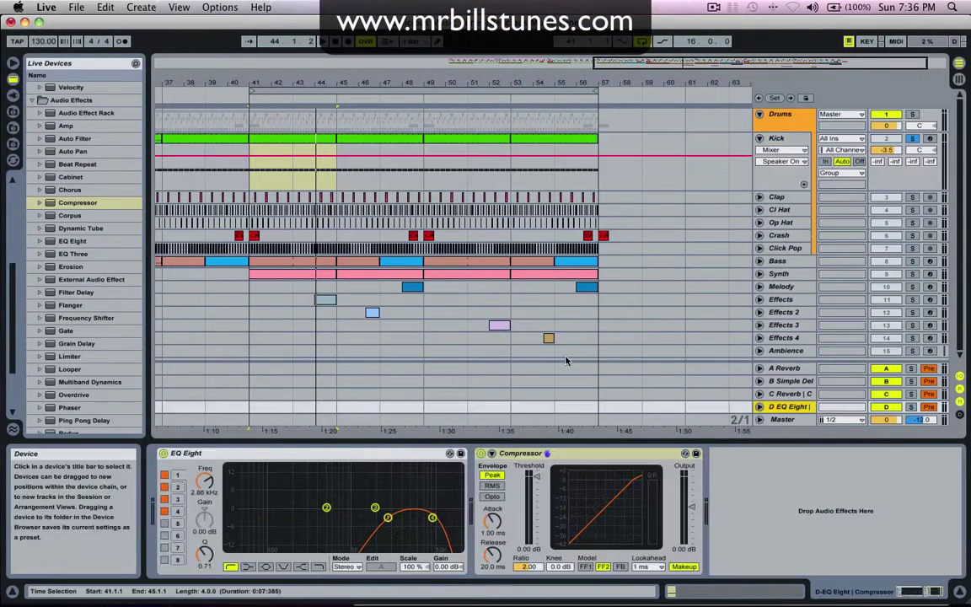
{"action": "left_click", "coordinate": [781, 139]}
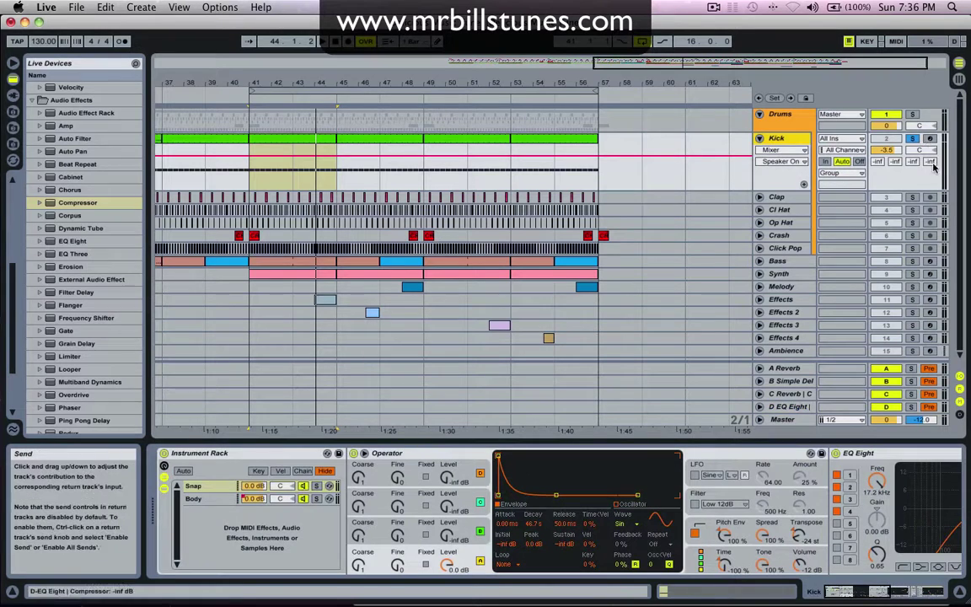
{"action": "left_click", "coordinate": [931, 162]}
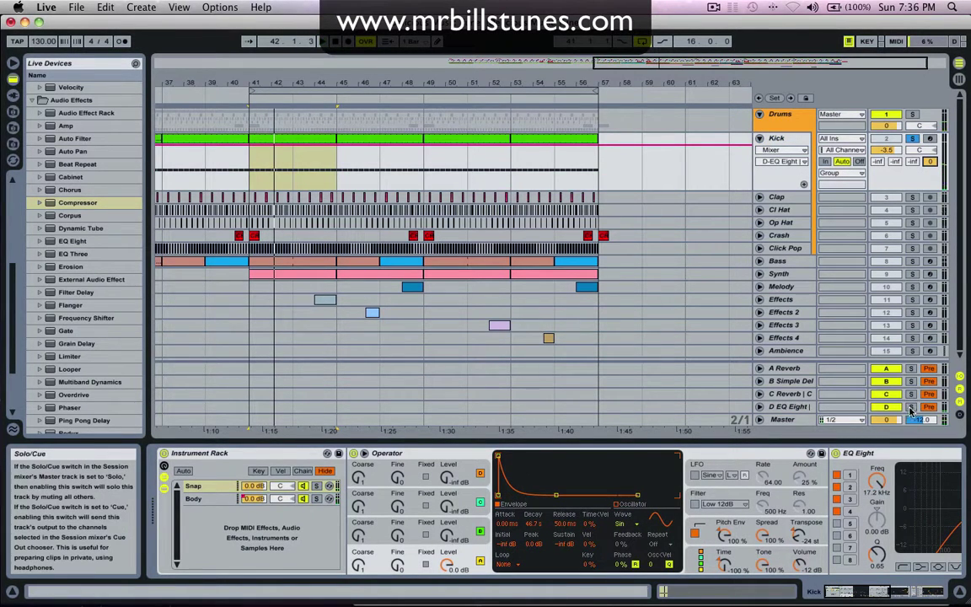
Solo return D and set its Compressor to 0.01 ms attack, 8.53 ratio, FF1 model and 0 ms lookahead
{"action": "left_click", "coordinate": [836, 410]}
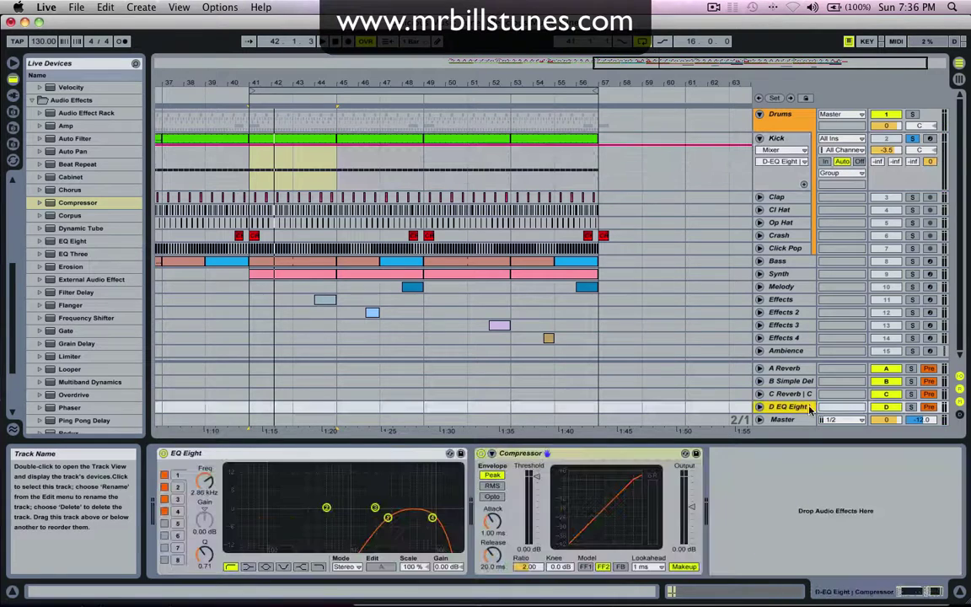
{"action": "left_click", "coordinate": [912, 408]}
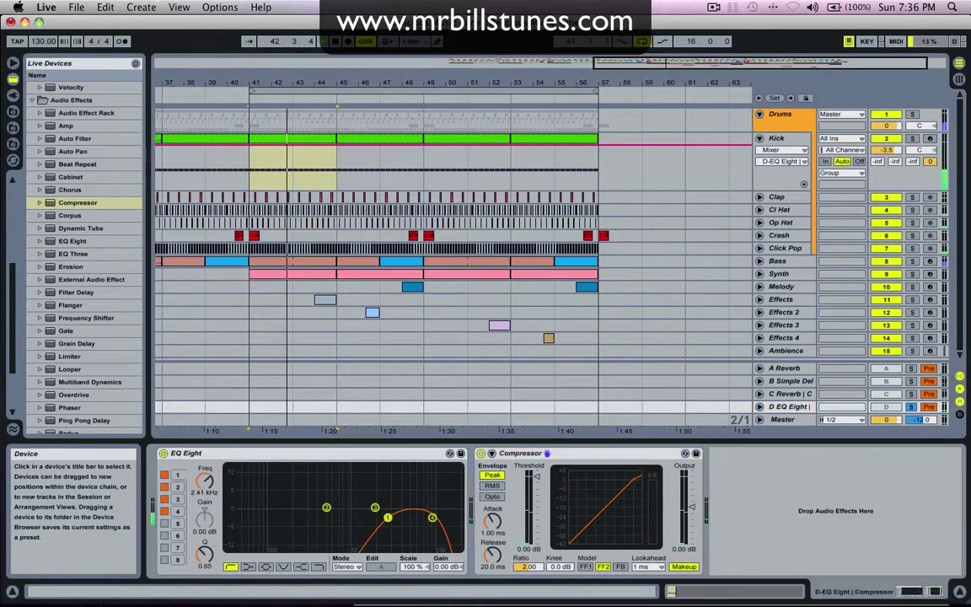
{"action": "left_click_drag", "start_coordinate": [536, 476], "coordinate": [493, 505]}
{"action": "key", "text": "space"}
{"action": "left_click_drag", "start_coordinate": [528, 566], "coordinate": [528, 540]}
{"action": "left_click", "coordinate": [649, 567]}
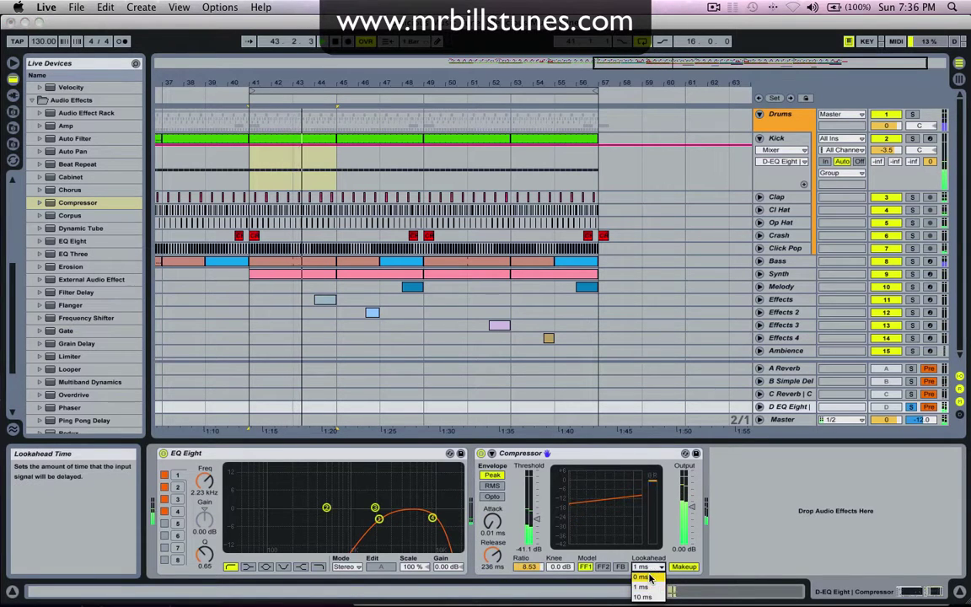
{"action": "left_click", "coordinate": [649, 560]}
Set the return's Compressor to -37.2 dB threshold, 4.13 ratio, 30.9 ms release and 7.60 dB output
{"action": "left_click_drag", "start_coordinate": [541, 527], "coordinate": [538, 514]}
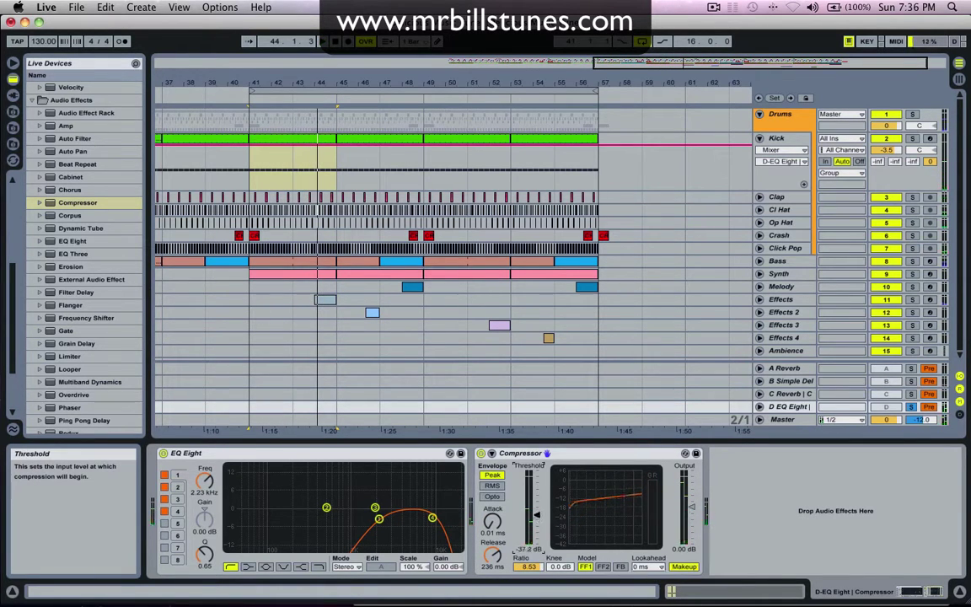
{"action": "left_click", "coordinate": [557, 566]}
{"action": "left_click_drag", "start_coordinate": [528, 566], "coordinate": [528, 585]}
{"action": "key", "text": "space"}
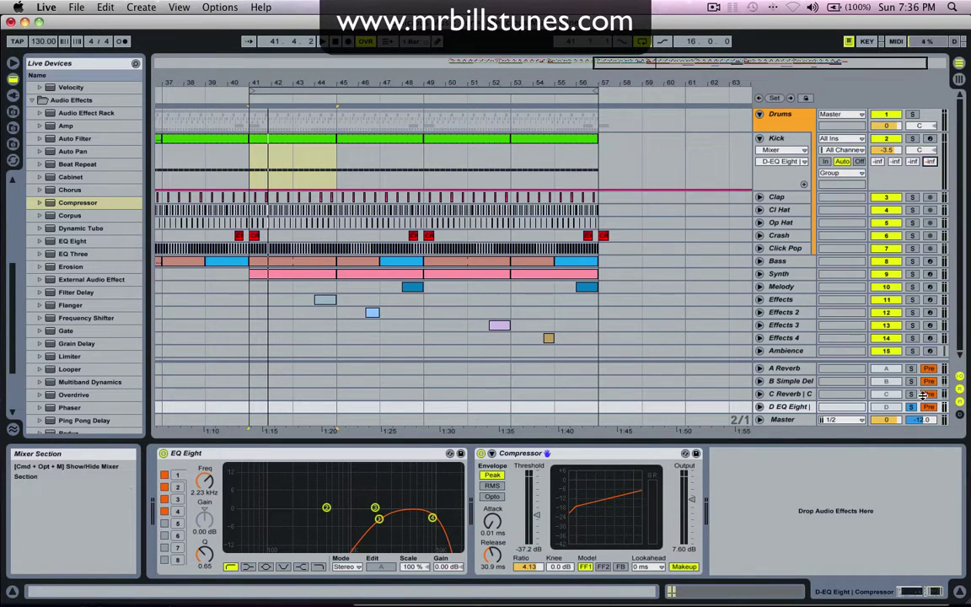
Solo the Kick track and loop a single beat of it at the start of bar 41
{"action": "left_click", "coordinate": [912, 138]}
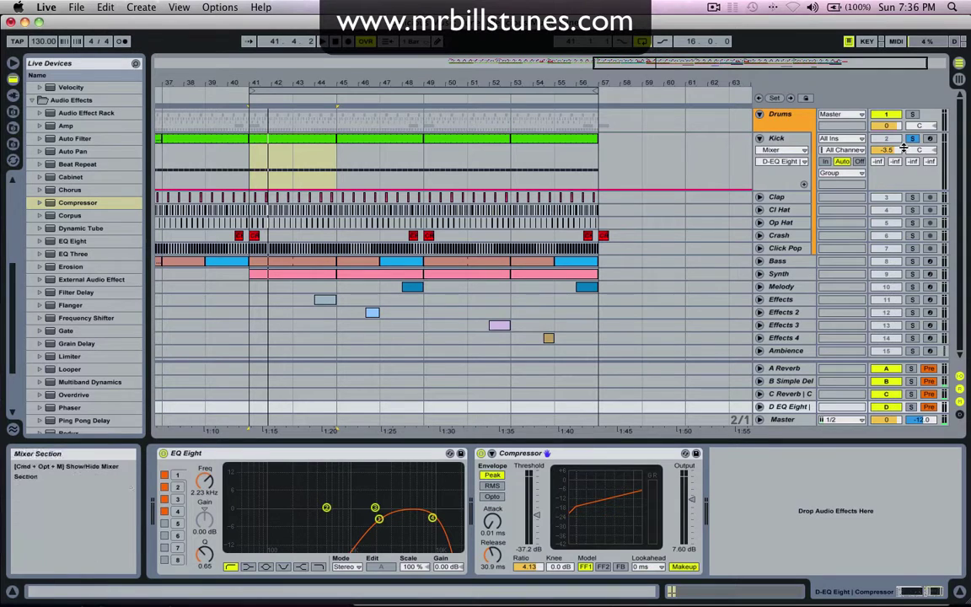
{"action": "left_click_drag", "start_coordinate": [251, 83], "coordinate": [272, 155]}
{"action": "right_click", "coordinate": [348, 159]}
{"action": "left_click", "coordinate": [421, 345]}
{"action": "key", "text": "space"}
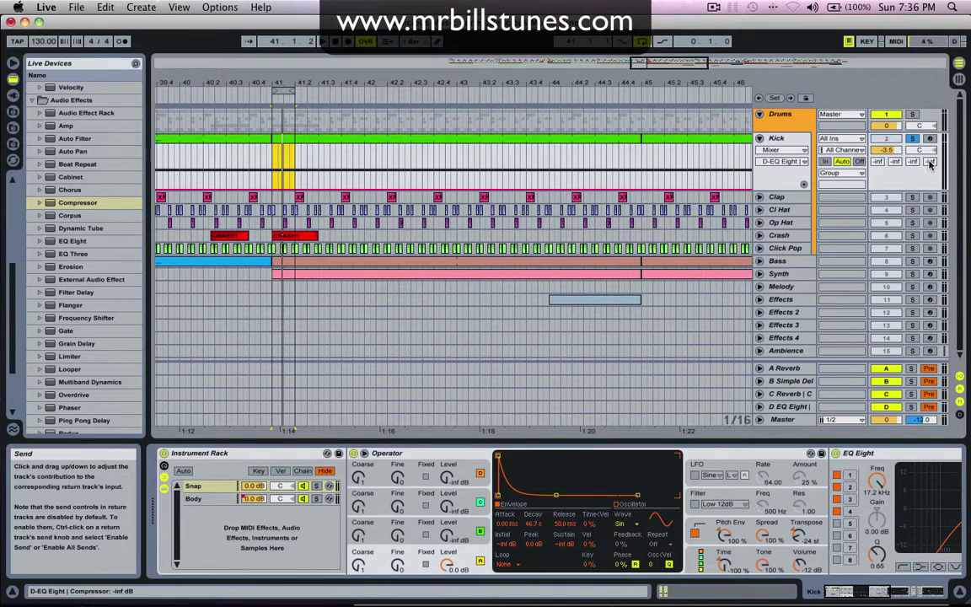
Raise the Kick's send to return D up to 0 dB while the one-beat loop plays
{"action": "left_click_drag", "start_coordinate": [930, 164], "coordinate": [929, 91]}
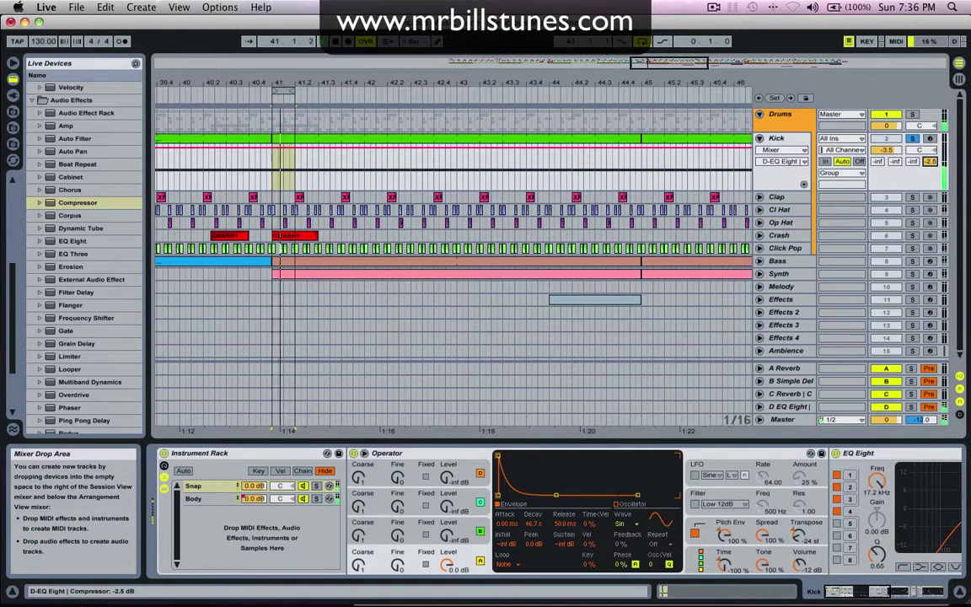
{"action": "left_click_drag", "start_coordinate": [929, 161], "coordinate": [929, 165]}
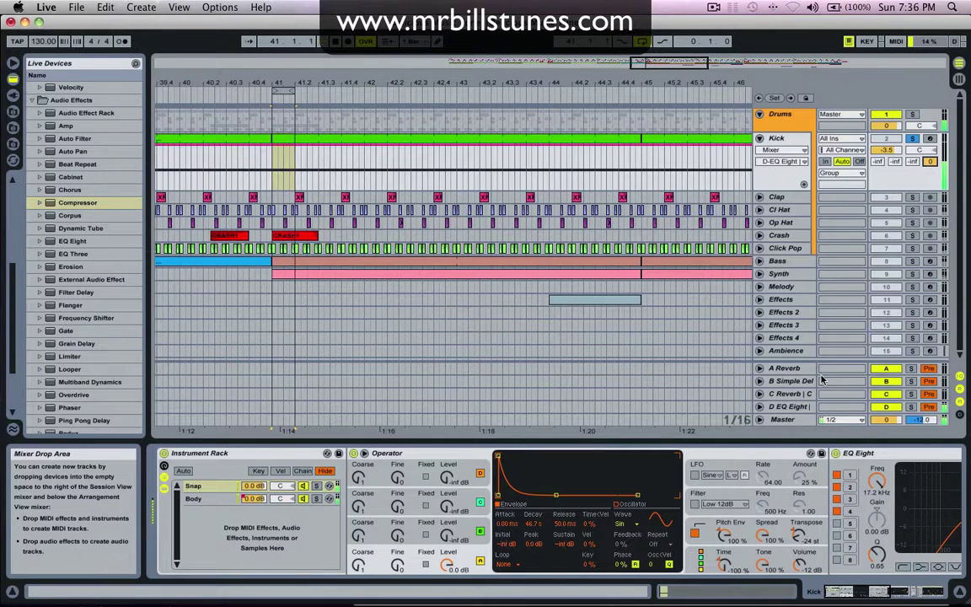
On return D, set the Compressor threshold to -30.6 dB and move EQ Eight's band 4 high cut to 12.7 kHz
{"action": "left_click", "coordinate": [788, 406]}
{"action": "left_click_drag", "start_coordinate": [536, 514], "coordinate": [536, 508]}
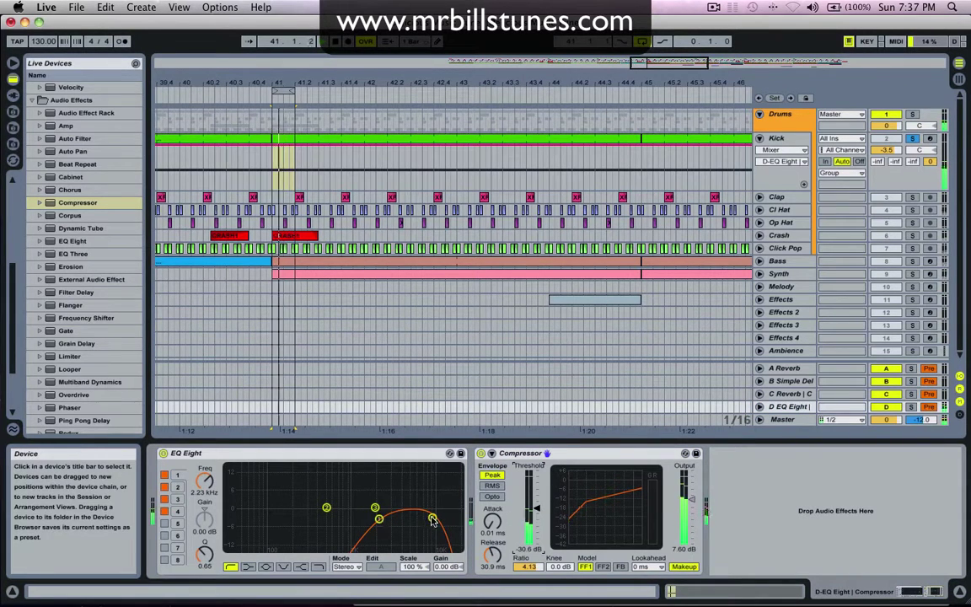
{"action": "left_click_drag", "start_coordinate": [431, 516], "coordinate": [439, 517]}
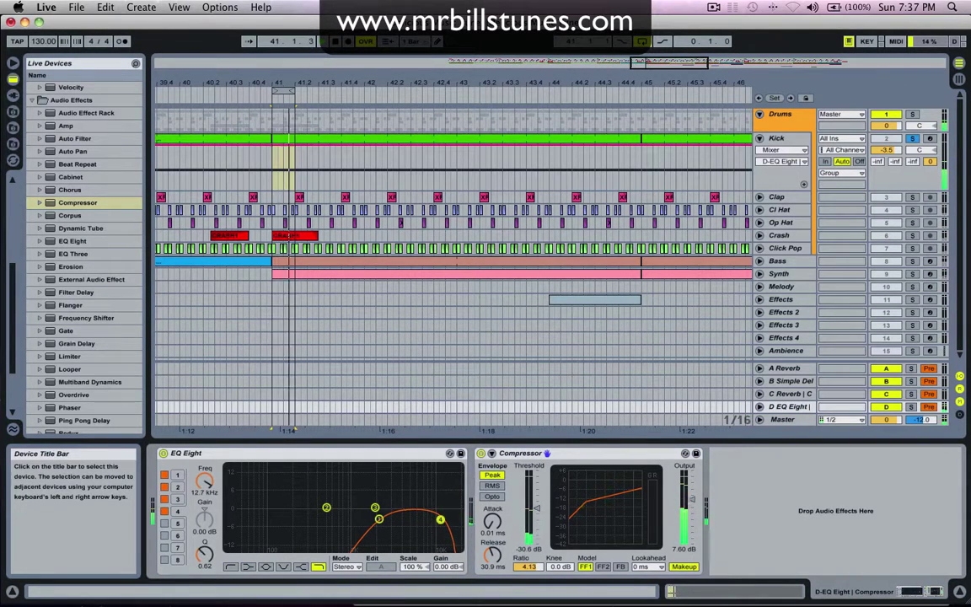
Add an EQ Eight at the end of the Kick's chain with a band 3 high shelf at 2.11 kHz, 4.43 dB gain and Q 10.1
{"action": "left_click_drag", "start_coordinate": [455, 83], "coordinate": [404, 25]}
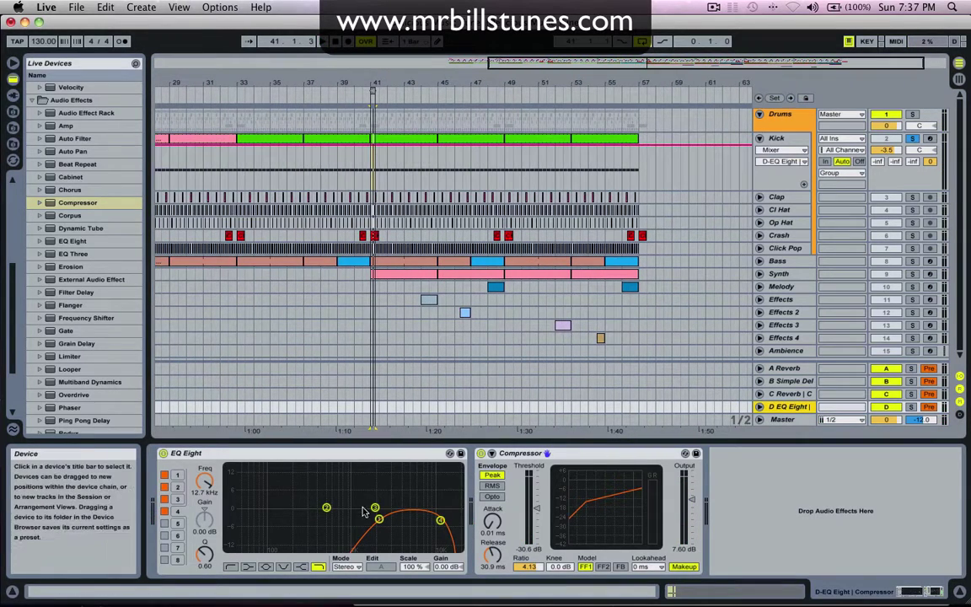
{"action": "left_click", "coordinate": [777, 137]}
{"action": "scroll", "coordinate": [598, 539], "scroll_direction": "right", "scroll_amount": 10}
{"action": "scroll", "coordinate": [291, 381], "scroll_direction": "right", "scroll_amount": 2}
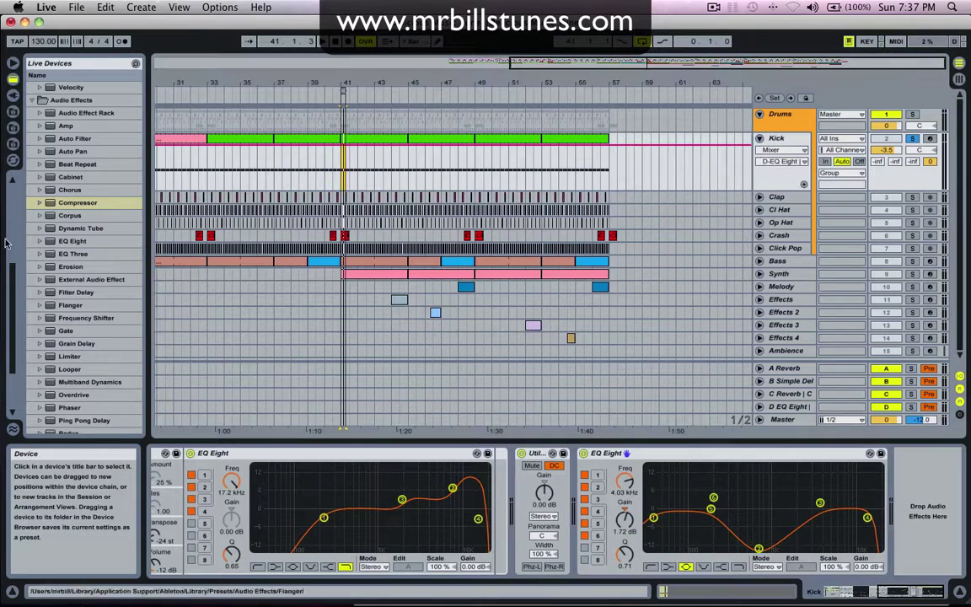
{"action": "left_click_drag", "start_coordinate": [75, 244], "coordinate": [868, 512]}
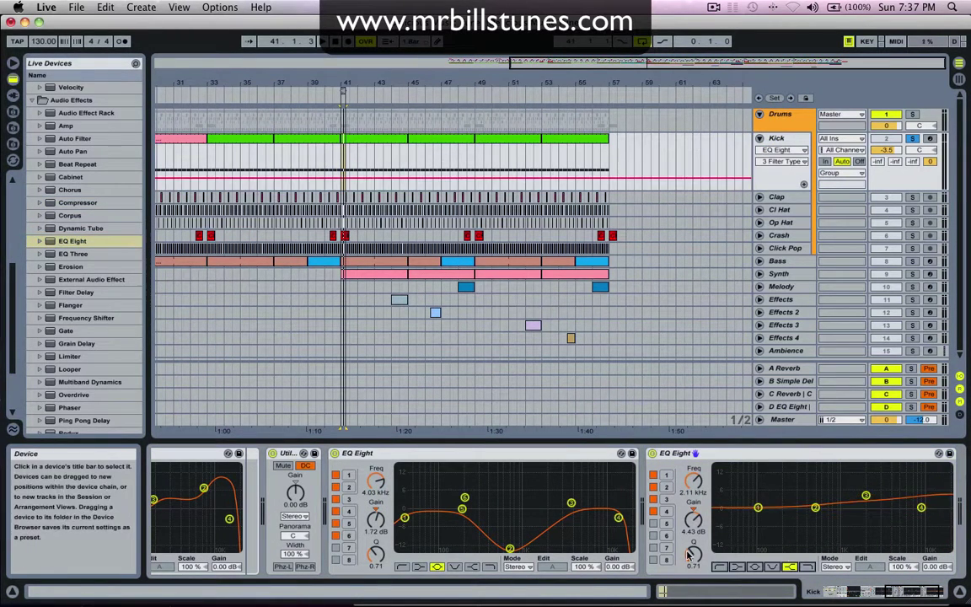
{"action": "left_click", "coordinate": [789, 565]}
{"action": "left_click", "coordinate": [768, 457]}
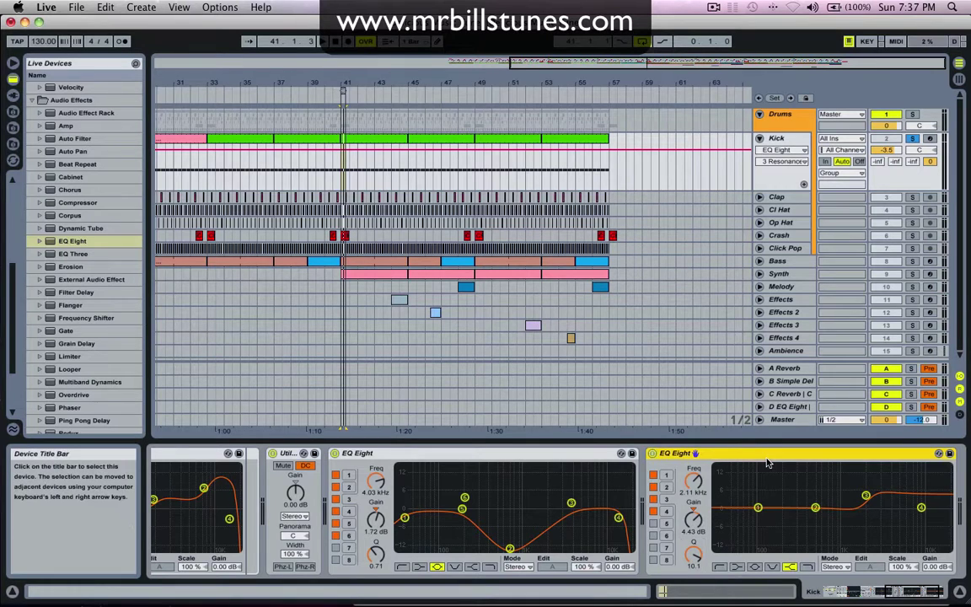
Delete the last EQ Eight, with the high shelf boost, from the Kick's chain and hide the device view
{"action": "key", "text": "Delete"}
{"action": "left_click_drag", "start_coordinate": [710, 440], "coordinate": [711, 539]}
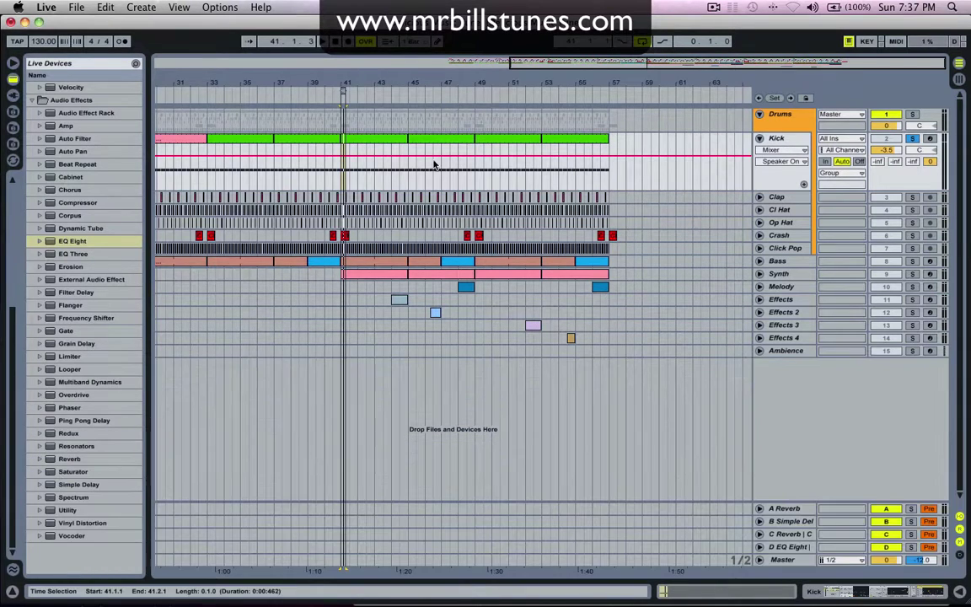
Loop the Kick clips from bar 45 to bar 53 and play the loop with all tracks unsoloed
{"action": "left_click", "coordinate": [398, 138]}
{"action": "left_click", "coordinate": [459, 140]}
{"action": "left_click", "coordinate": [485, 140]}
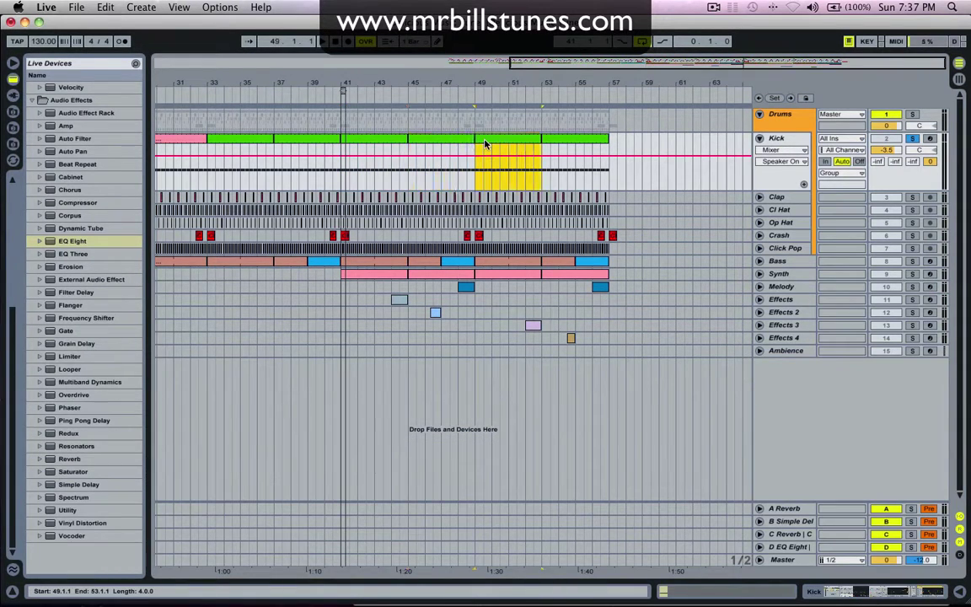
{"action": "key", "text": "super+l"}
{"action": "left_click", "coordinate": [466, 141], "text": "shift"}
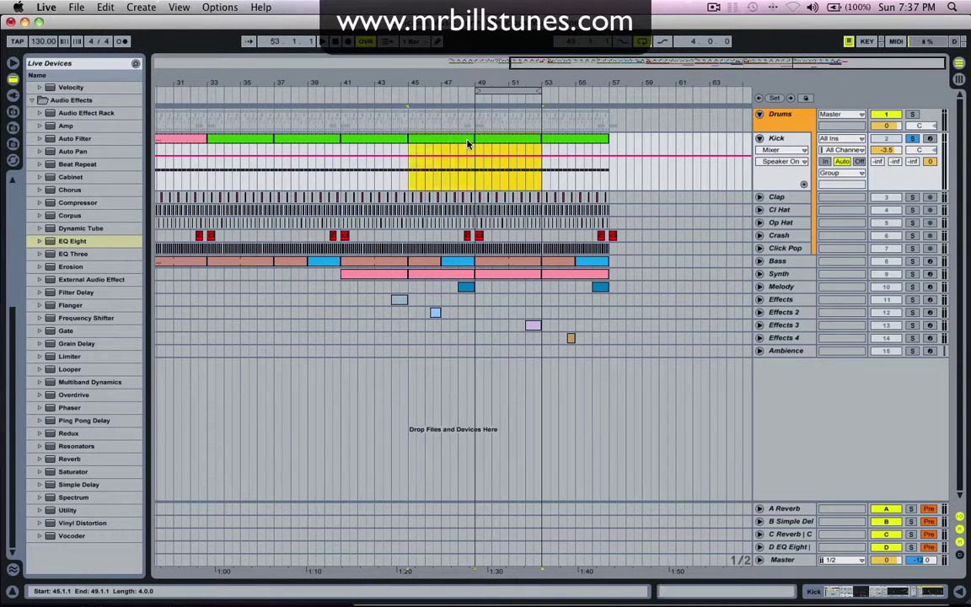
{"action": "key", "text": "super+l"}
{"action": "key", "text": "space"}
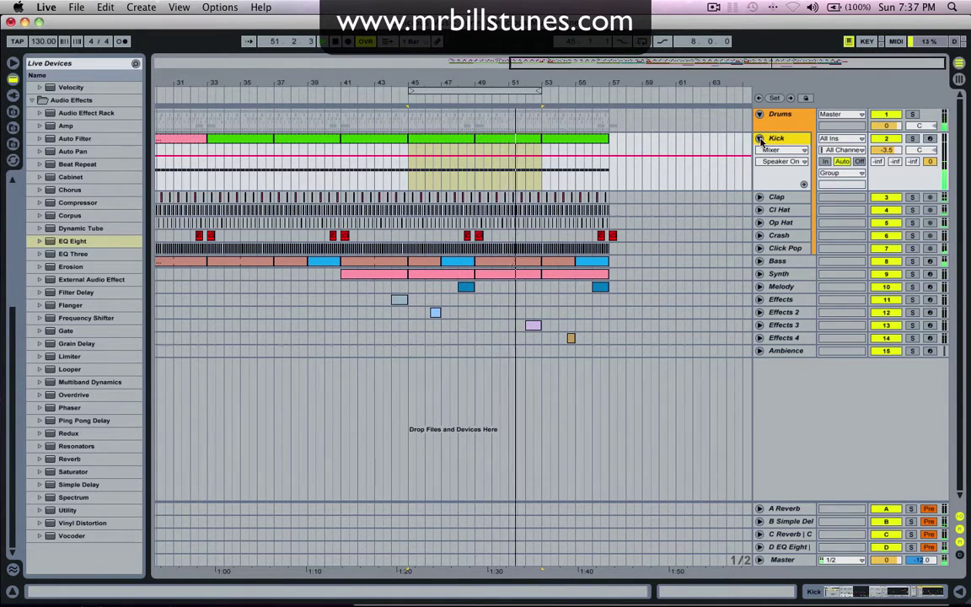
{"action": "left_click", "coordinate": [759, 139]}
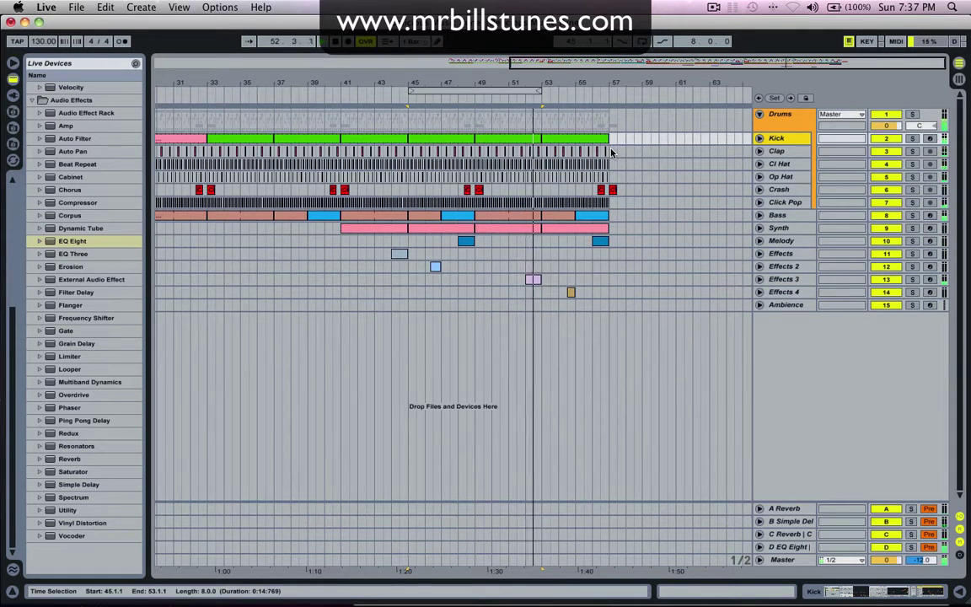
{"action": "left_click", "coordinate": [612, 153]}
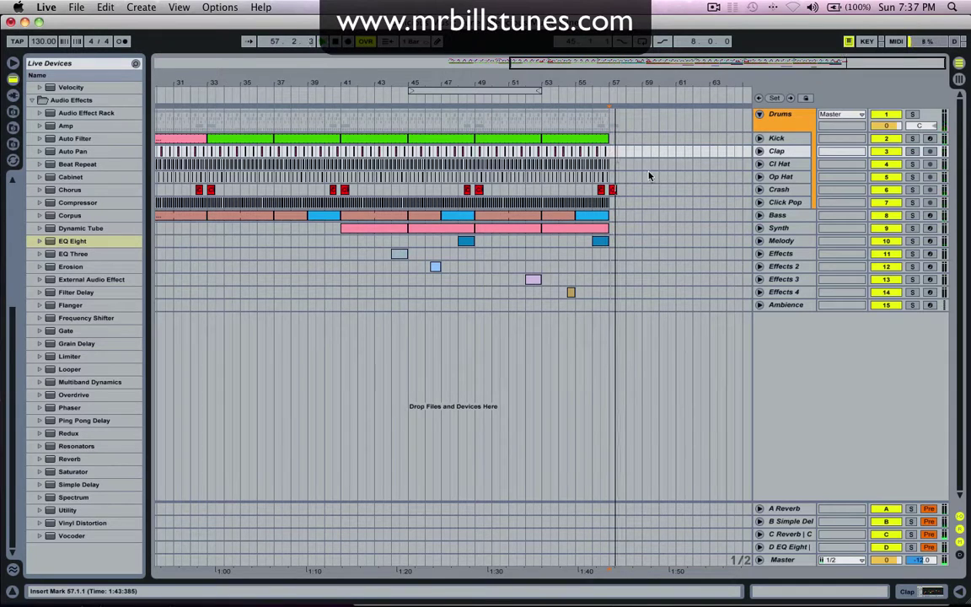
{"action": "left_click", "coordinate": [759, 139]}
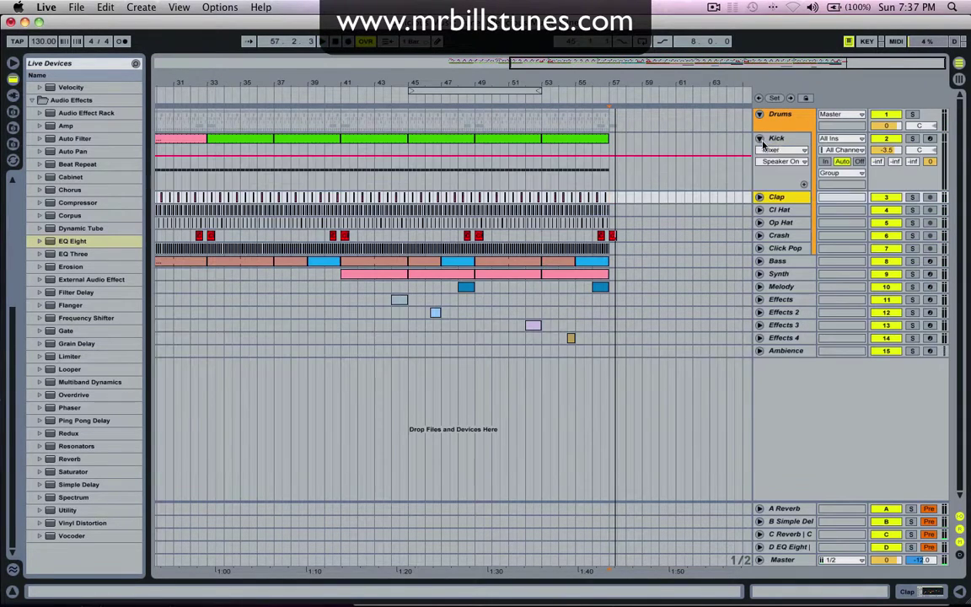
{"action": "left_click", "coordinate": [602, 171]}
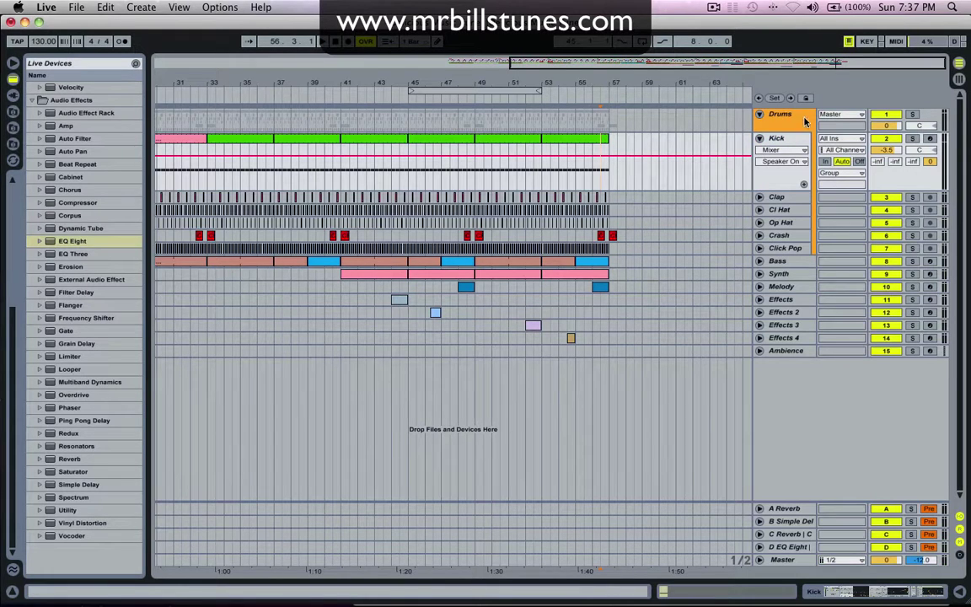
Show the EQ Eight and Compressor on return D
{"action": "double_click", "coordinate": [789, 547]}
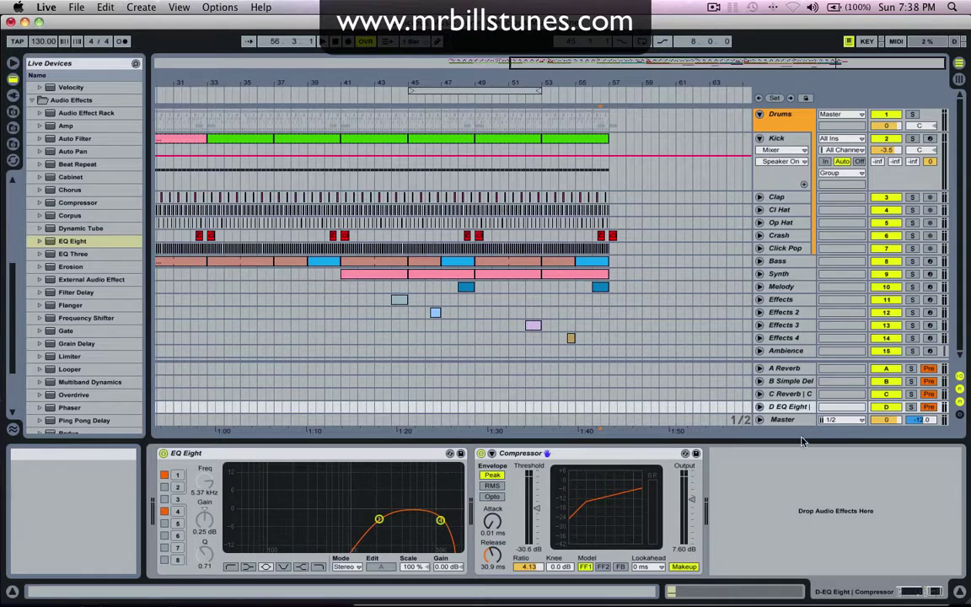
{"action": "left_click", "coordinate": [799, 407]}
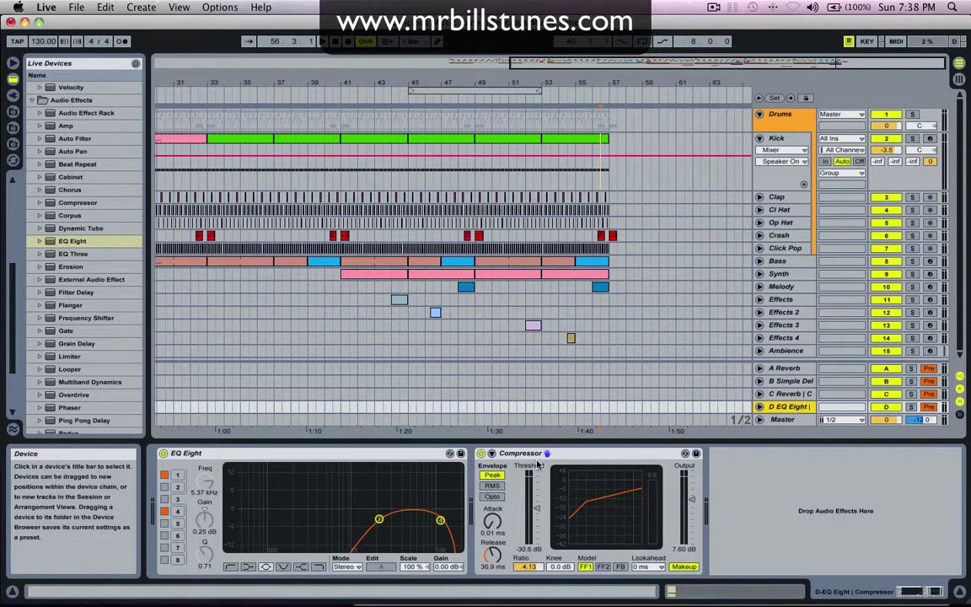
Insert a return track E and add an EQ Eight to it with band 2 at 782 Hz, -15.0 dB gain and Q 0.27
{"action": "right_click", "coordinate": [778, 410]}
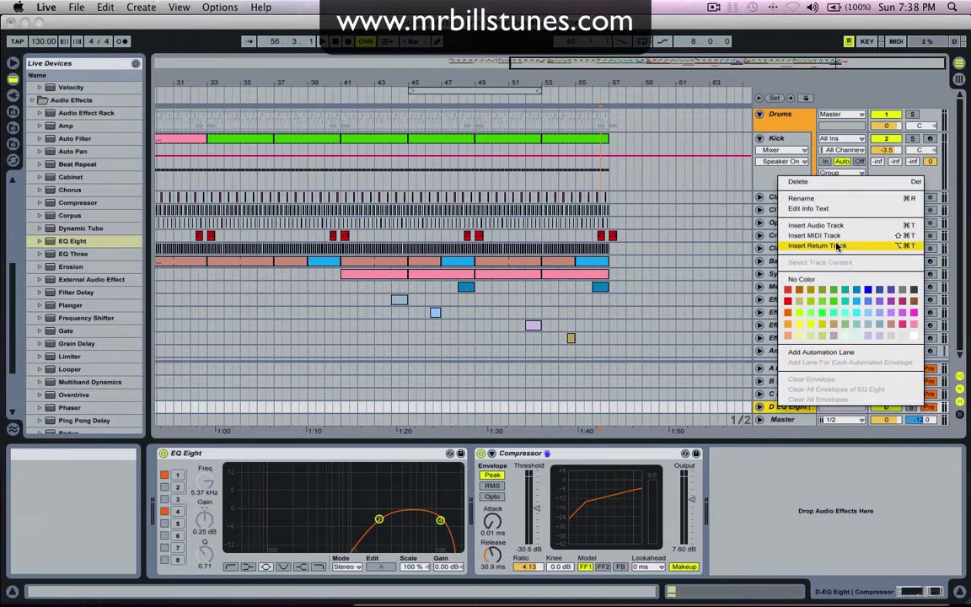
{"action": "left_click", "coordinate": [817, 245]}
{"action": "left_click_drag", "start_coordinate": [70, 243], "coordinate": [342, 549]}
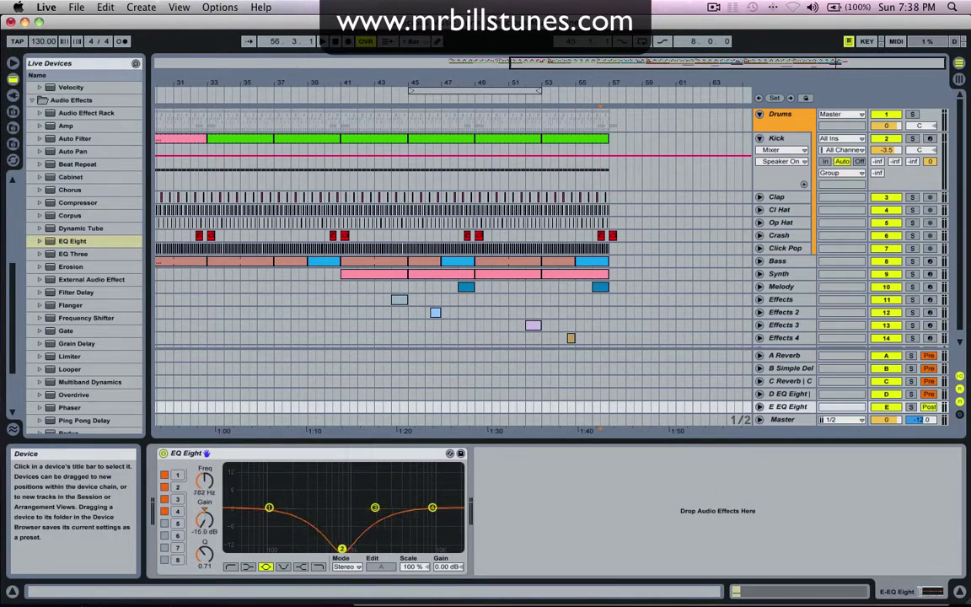
{"action": "left_click_drag", "start_coordinate": [192, 559], "coordinate": [192, 590]}
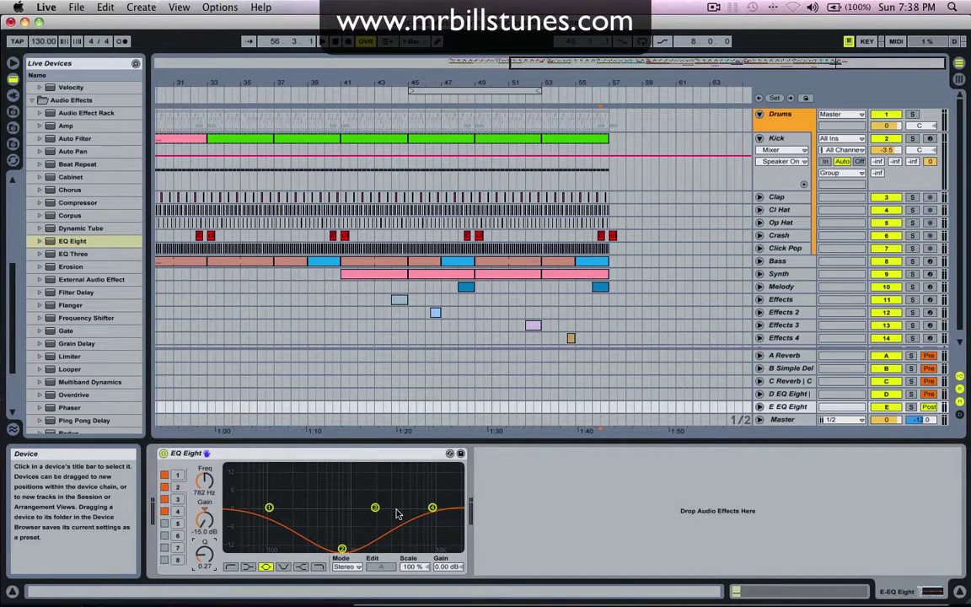
Remove the EQ Eight from return E and get rid of that return track
{"action": "left_click", "coordinate": [411, 460]}
{"action": "key", "text": "Delete"}
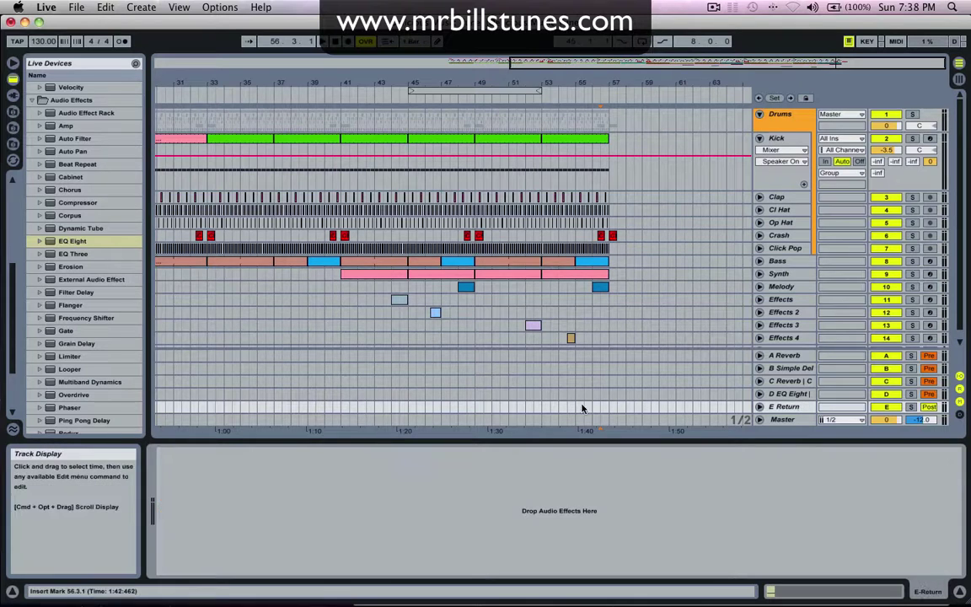
{"action": "left_click", "coordinate": [767, 409]}
{"action": "key", "text": "ctrl+z"}
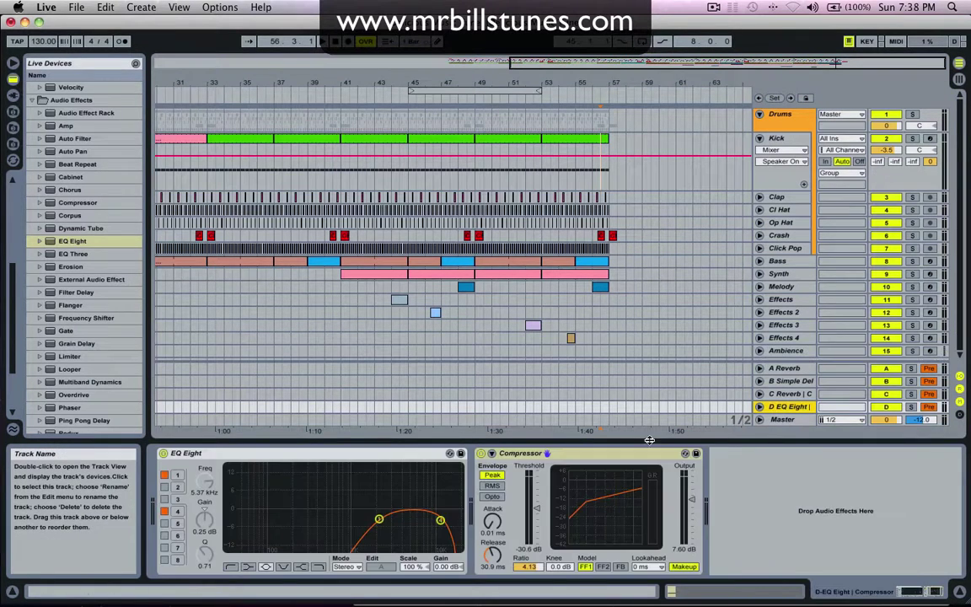